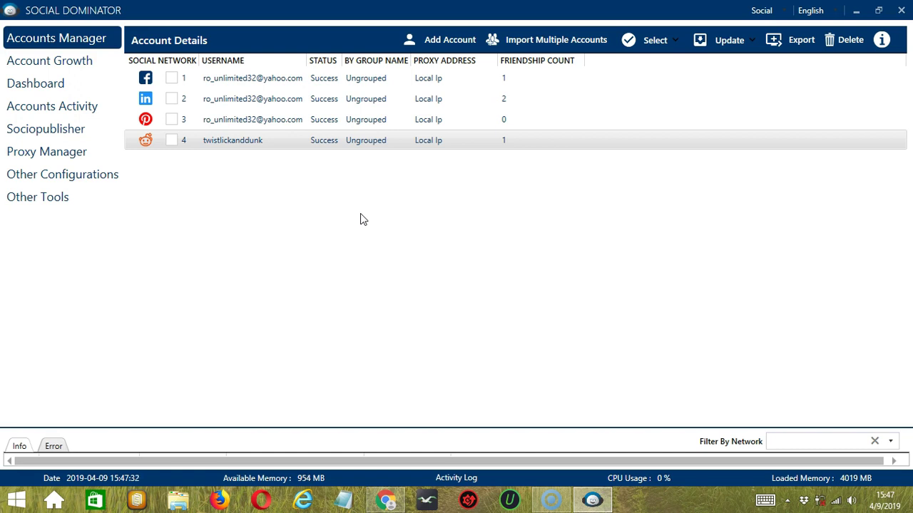
Step: Go to the tools of the Reddit account and open its Url Scraper configuration
left_click(251, 146)
right_click(251, 144)
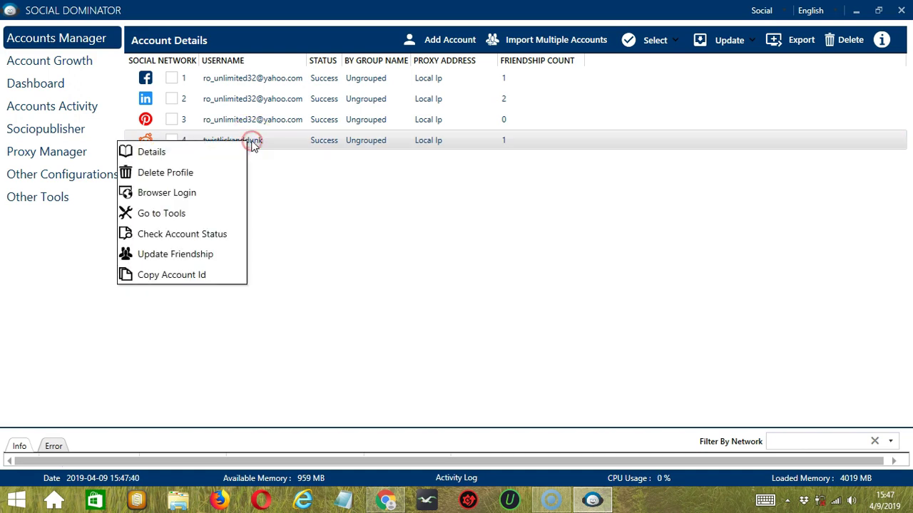
left_click(218, 222)
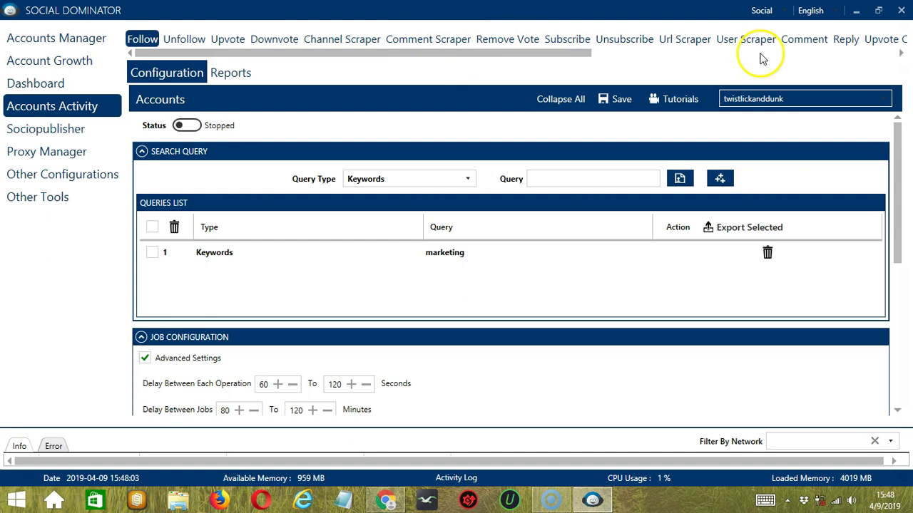
left_click(689, 41)
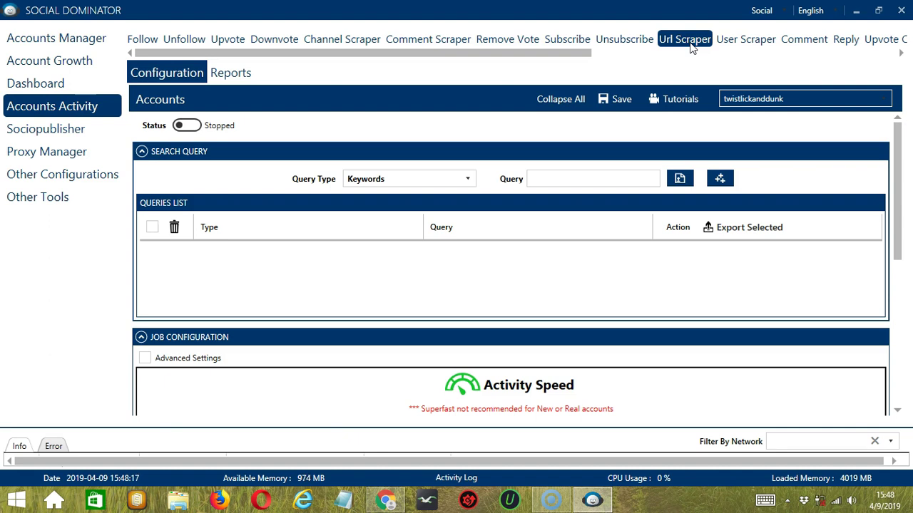
left_click(686, 43)
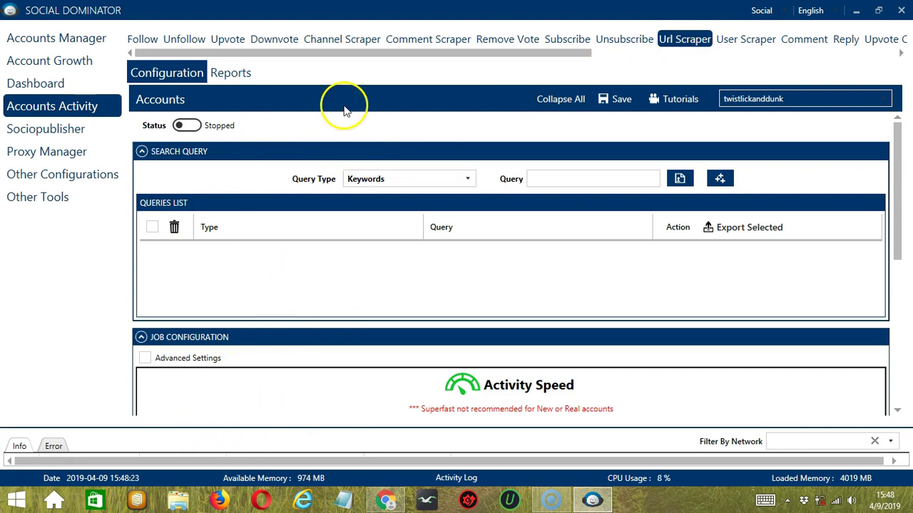
left_click(241, 159)
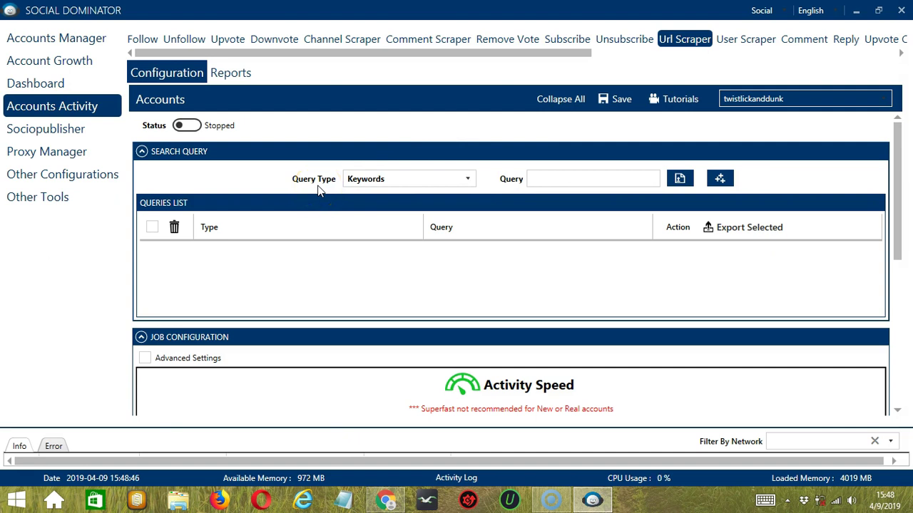
left_click(470, 181)
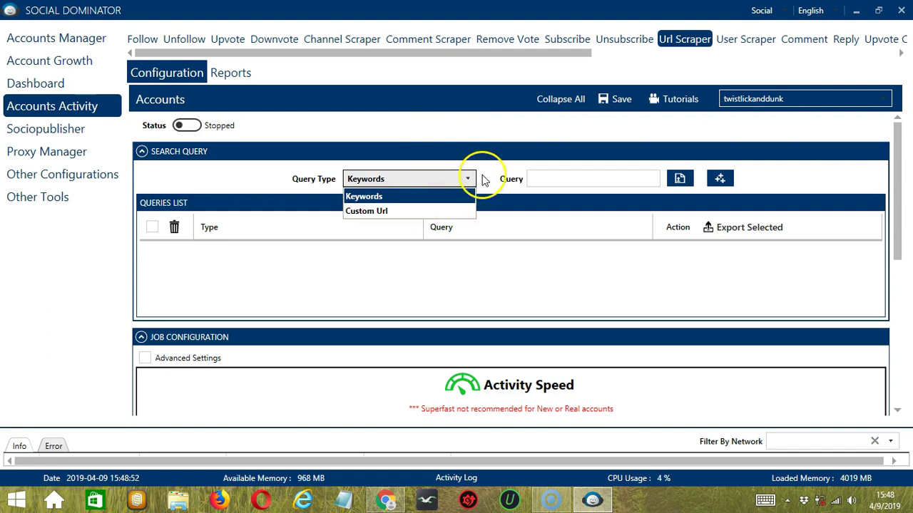
left_click(555, 177)
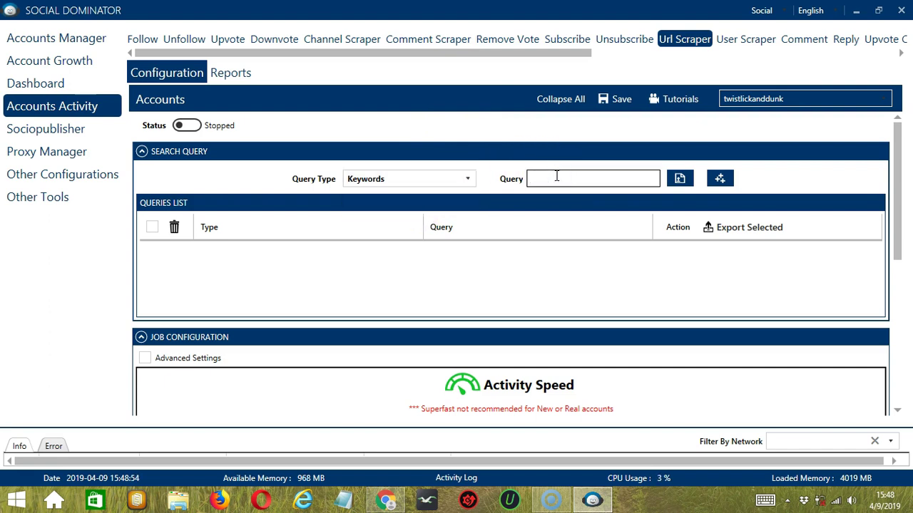
left_click(681, 179)
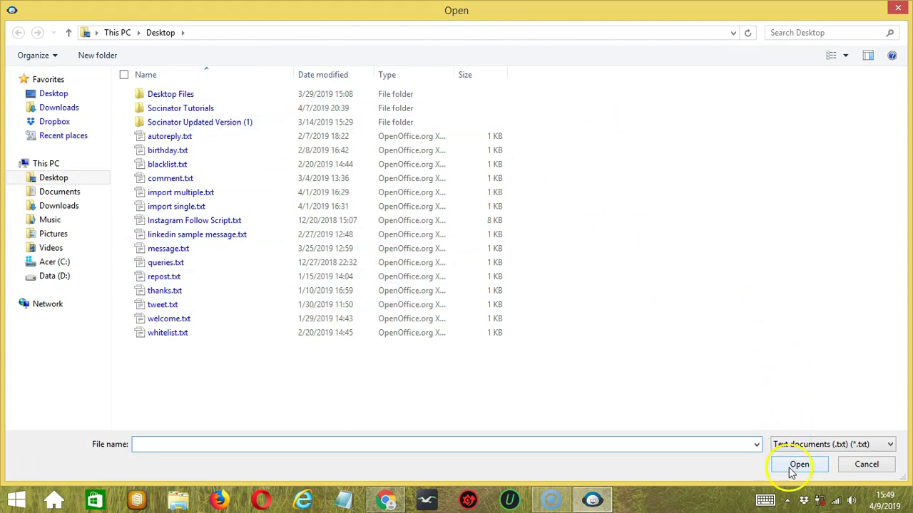
left_click(862, 463)
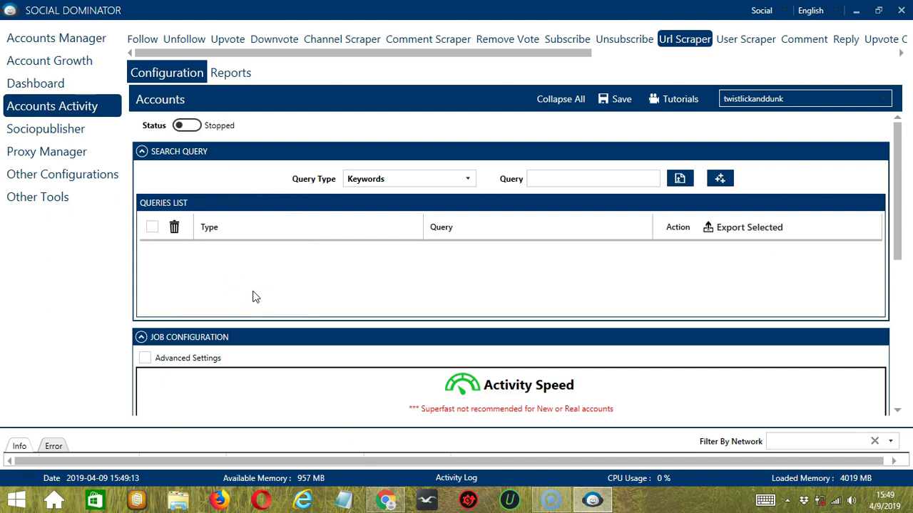
Step: Add a Keywords search query "marketing" to the Url Scraper's queries list
left_click(558, 177)
type("marke")
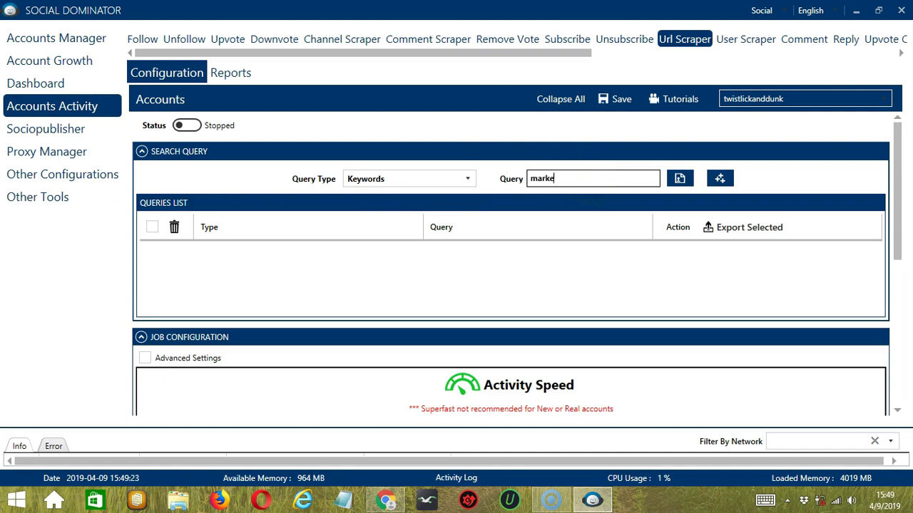
type("ting")
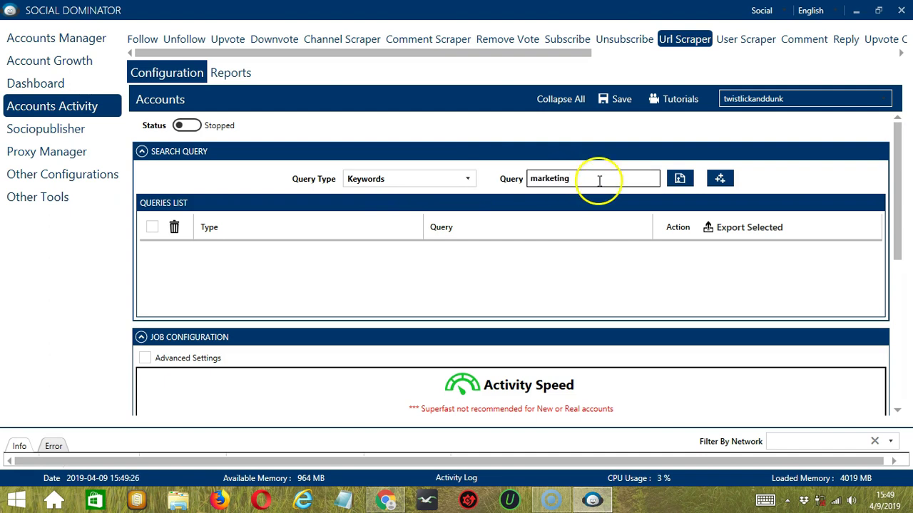
left_click(719, 177)
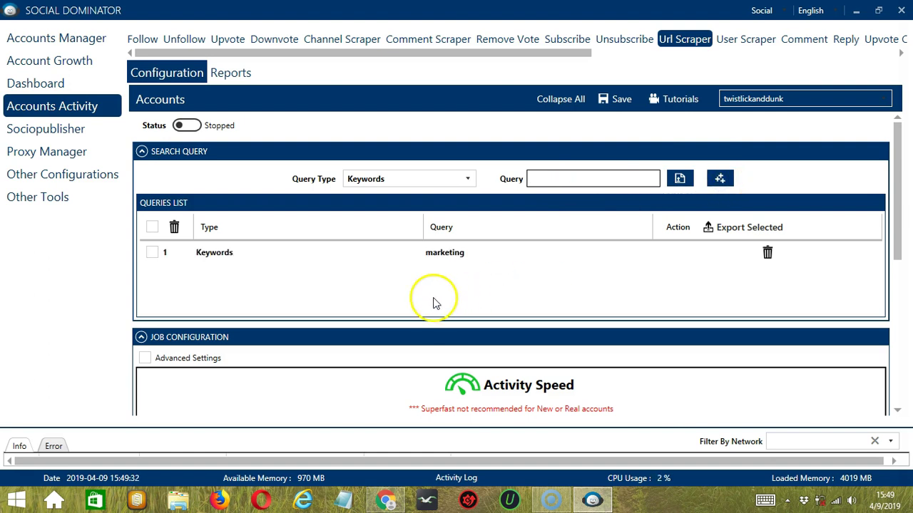
left_click(444, 258)
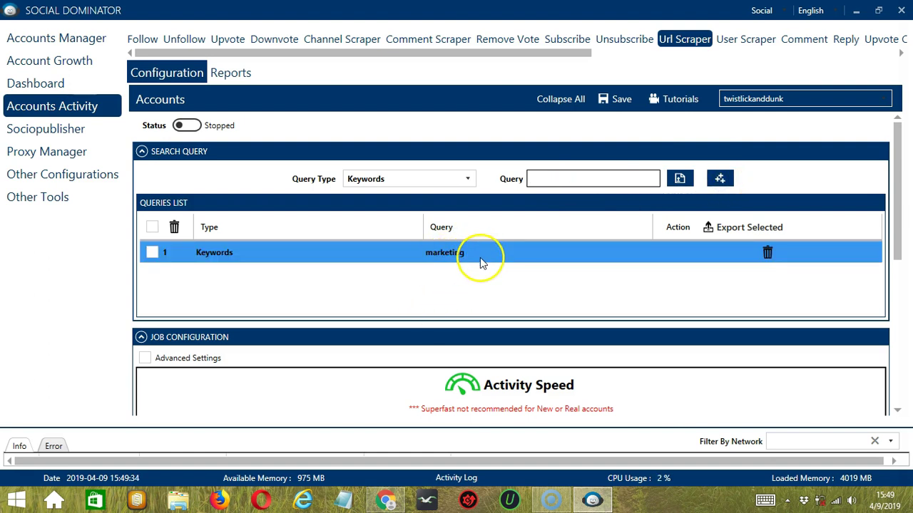
Step: Set the query type to Custom Url and copy the link of the Reddit post "Is it too late to break into this industry?" in Chrome
left_click(467, 179)
left_click(401, 212)
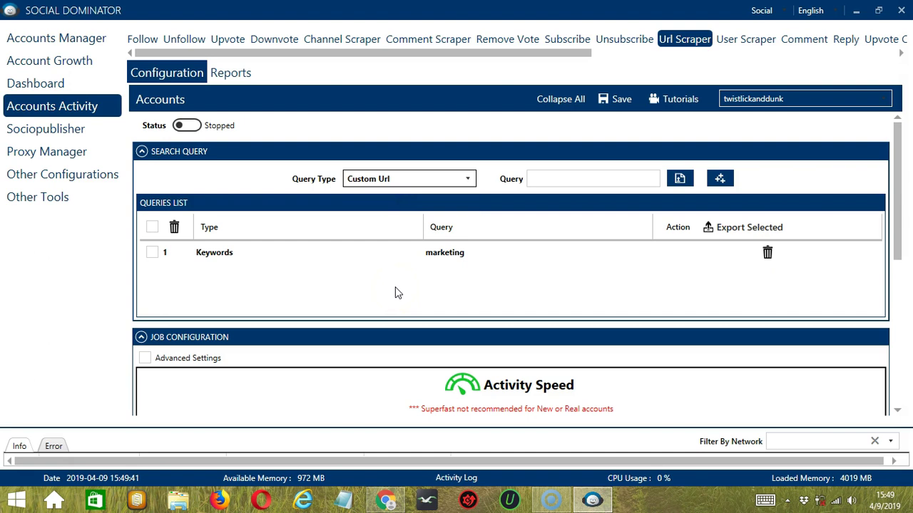
left_click(386, 500)
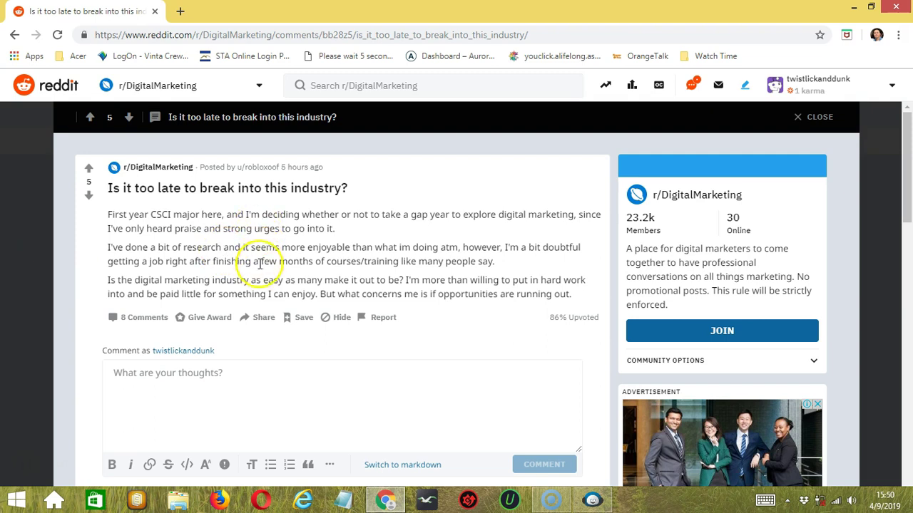
left_click(266, 322)
left_click(283, 341)
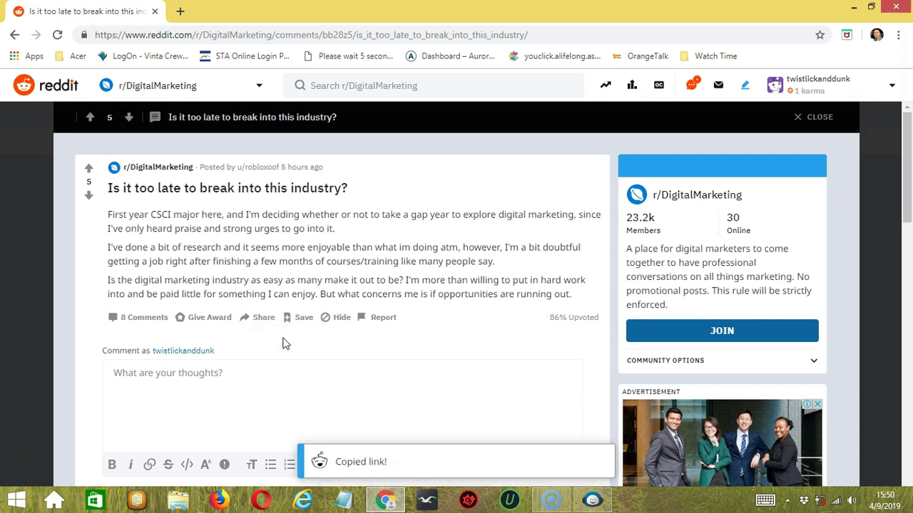
Step: Switch back to Social Dominator and add the copied Reddit post link to the queries list as a Custom Url query
key("alt+Tab")
left_click(596, 177)
key("ctrl+v")
left_click(719, 178)
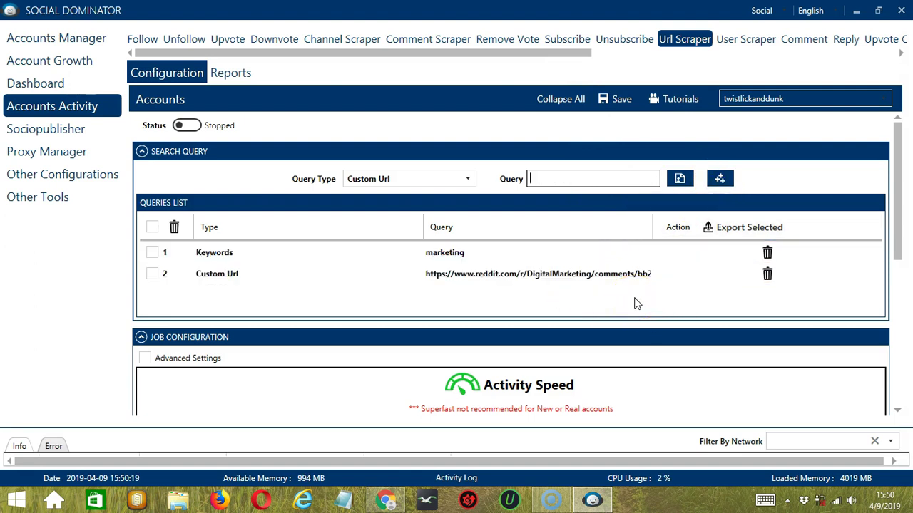
left_click(737, 309)
Step: Delete the Custom Url query from the queries list
left_click(768, 273)
left_click(767, 253)
left_click(767, 275)
left_click(762, 276)
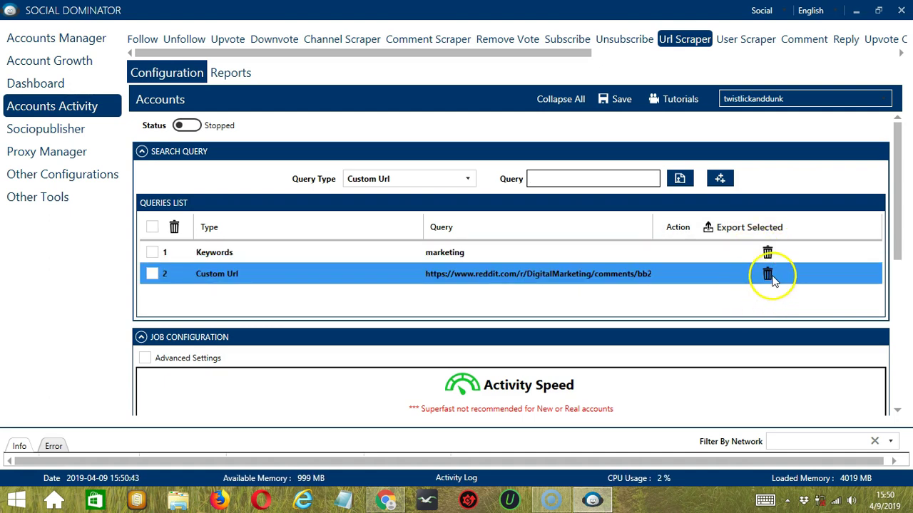
left_click(768, 275)
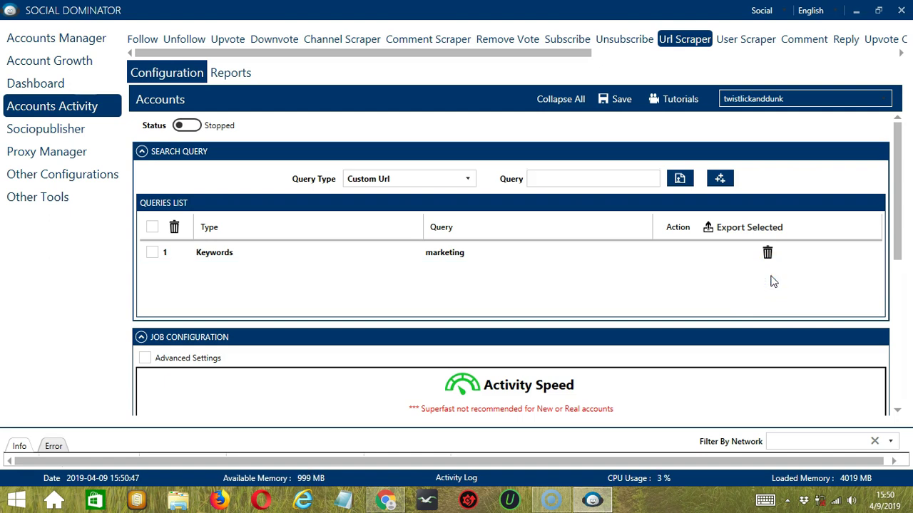
Step: Set the job's activity speed to Superfast after trying Medium and Fast
scroll(402, 209, "down", 5)
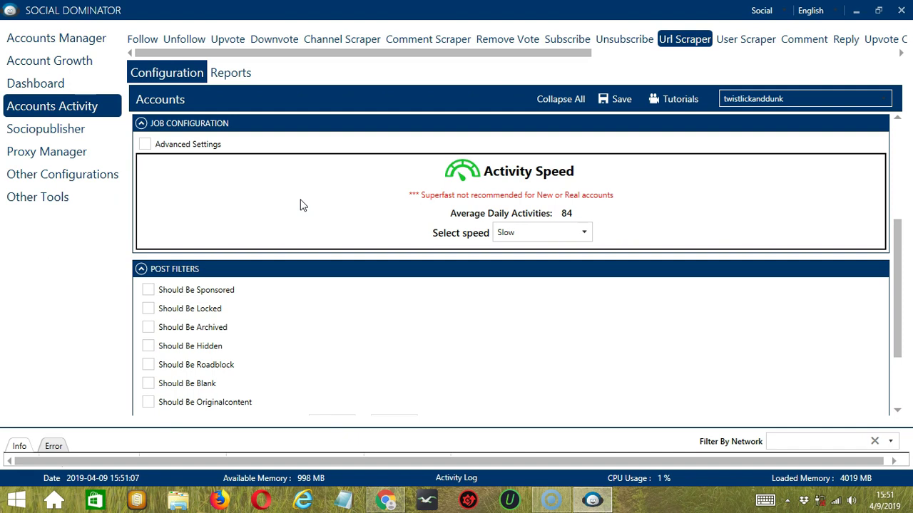
left_click(580, 233)
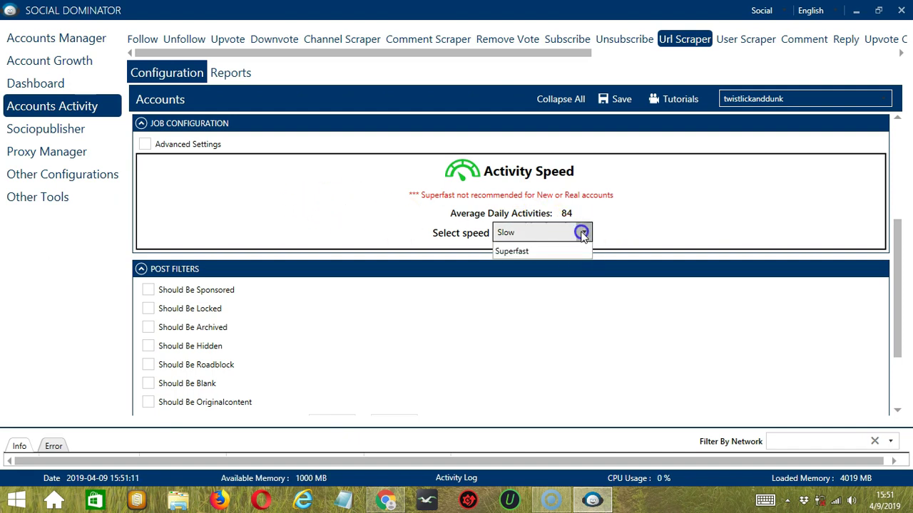
left_click(526, 265)
left_click(583, 234)
left_click(510, 281)
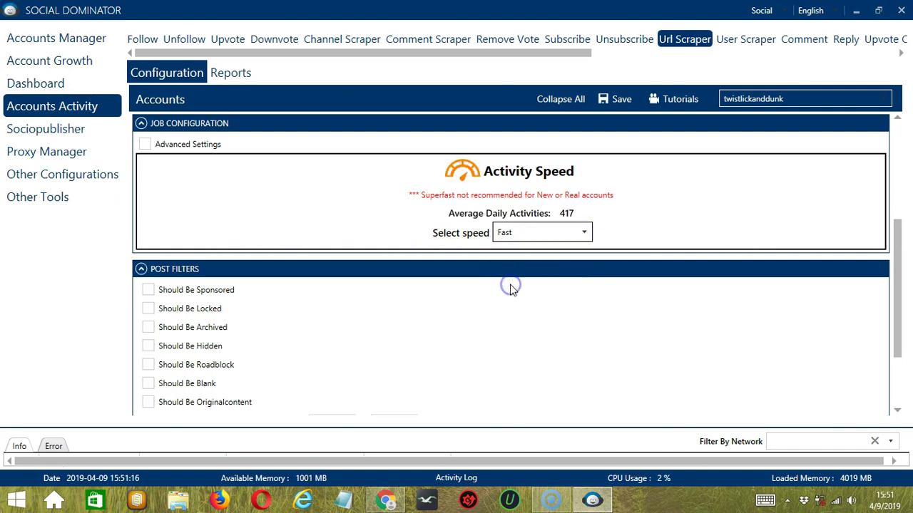
left_click(584, 236)
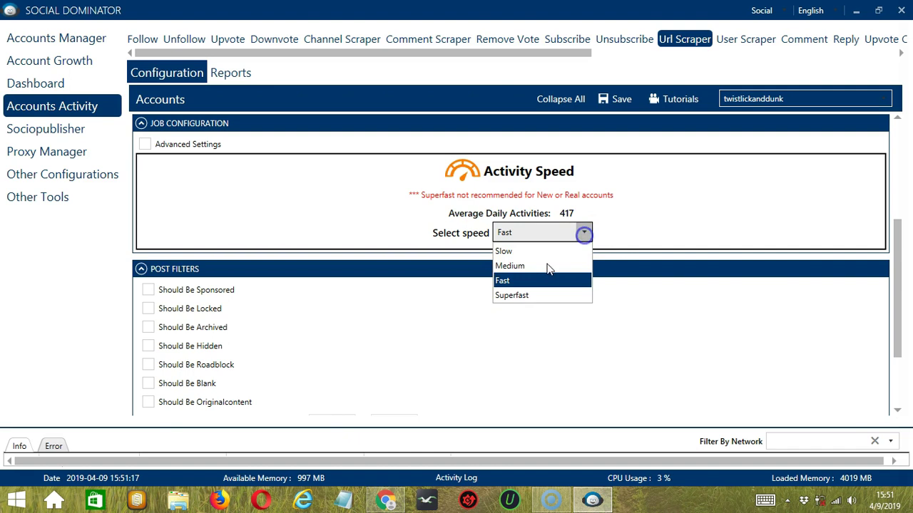
left_click(519, 295)
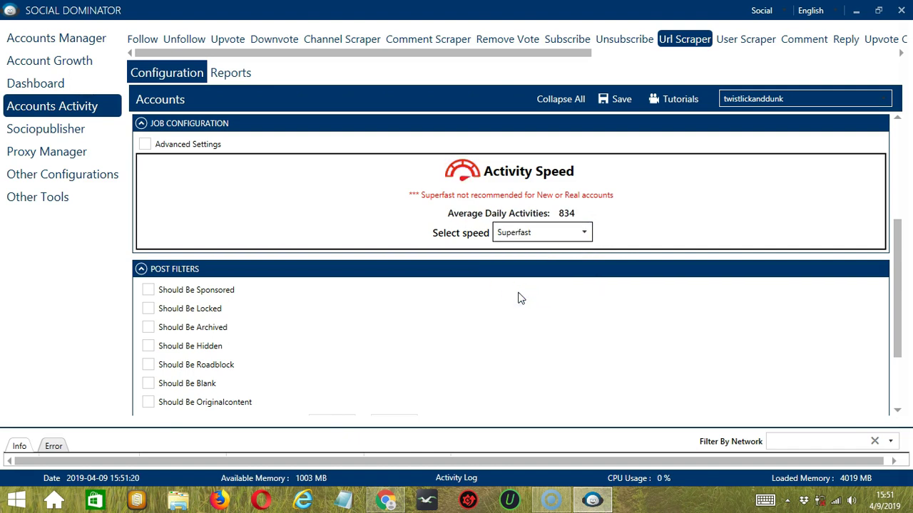
left_click(384, 172)
left_click(392, 207)
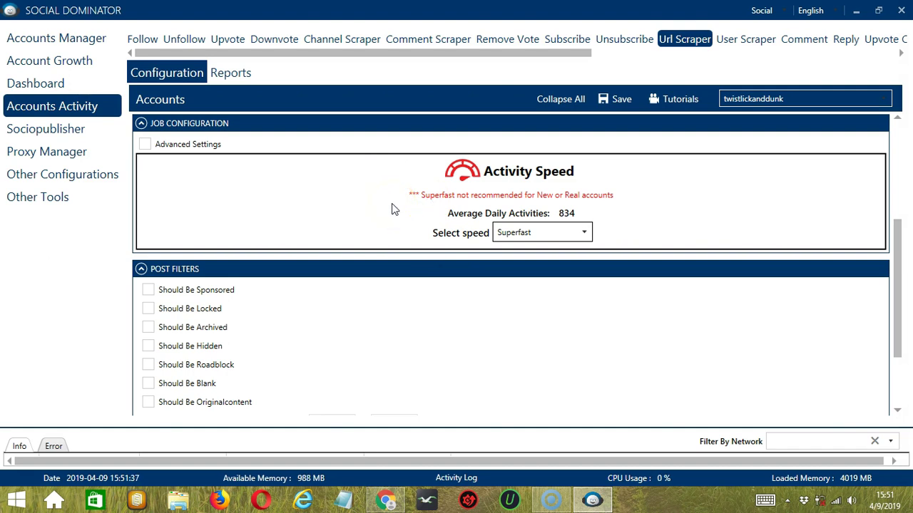
Step: Enable the advanced job settings and the option that increases the scraping count each day until it reaches a maximum
left_click(144, 144)
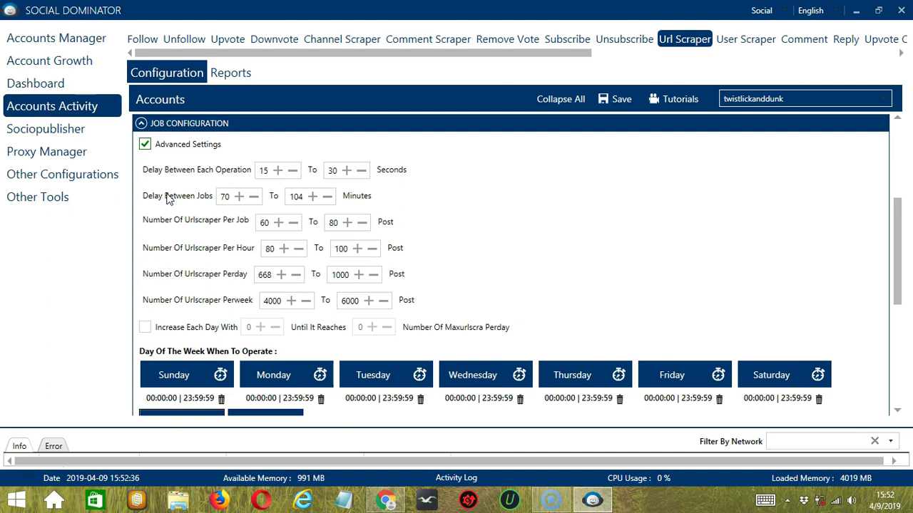
left_click(191, 236)
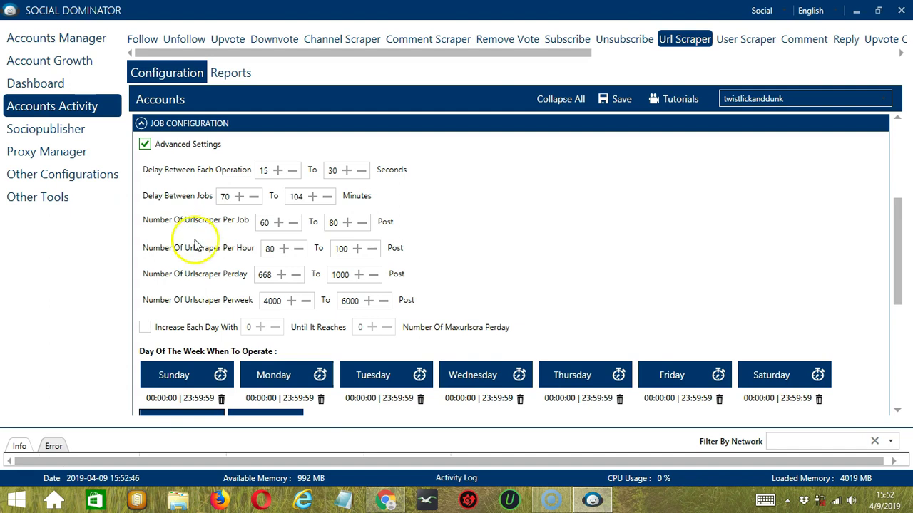
left_click(231, 254)
left_click(224, 276)
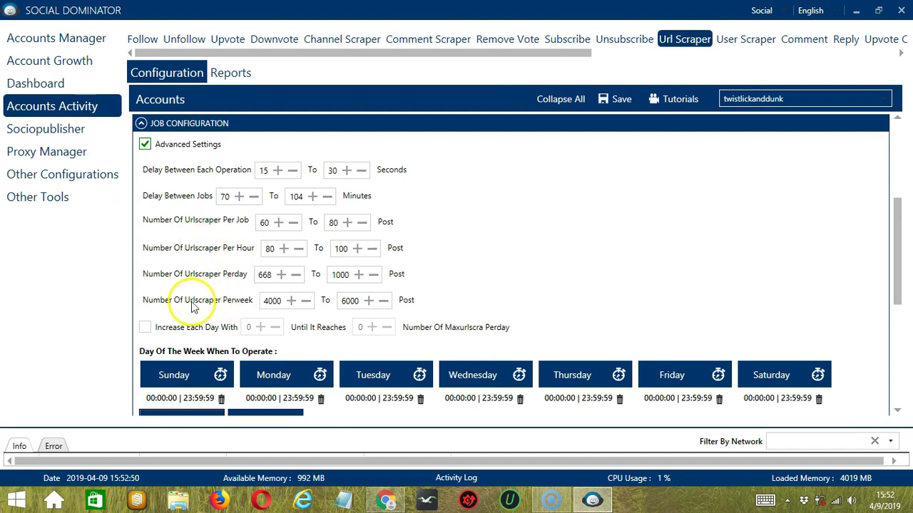
left_click(144, 329)
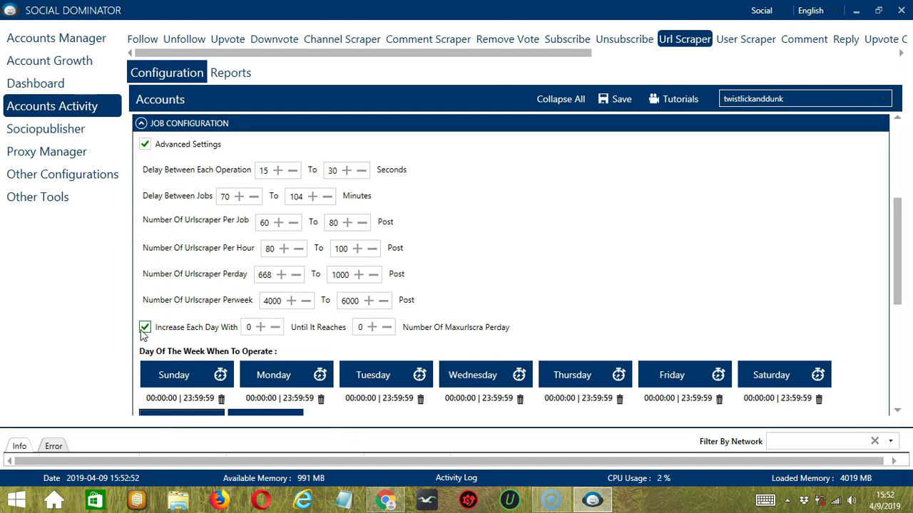
left_click(259, 327)
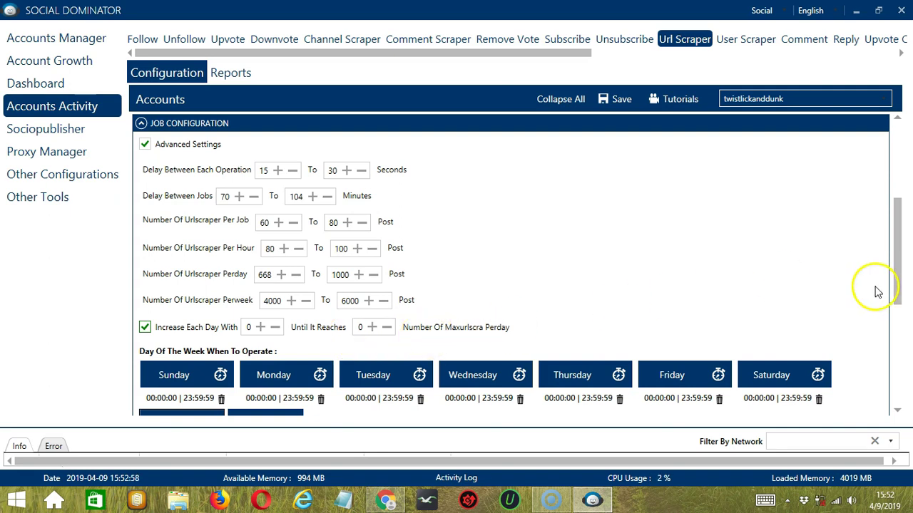
Step: Delete Monday's operating time interval from the weekly schedule
left_click(896, 397)
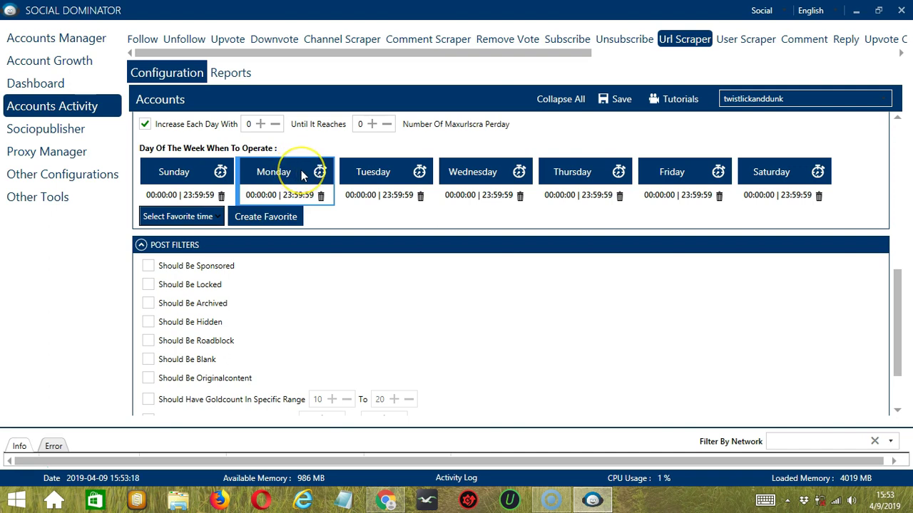
left_click(318, 191)
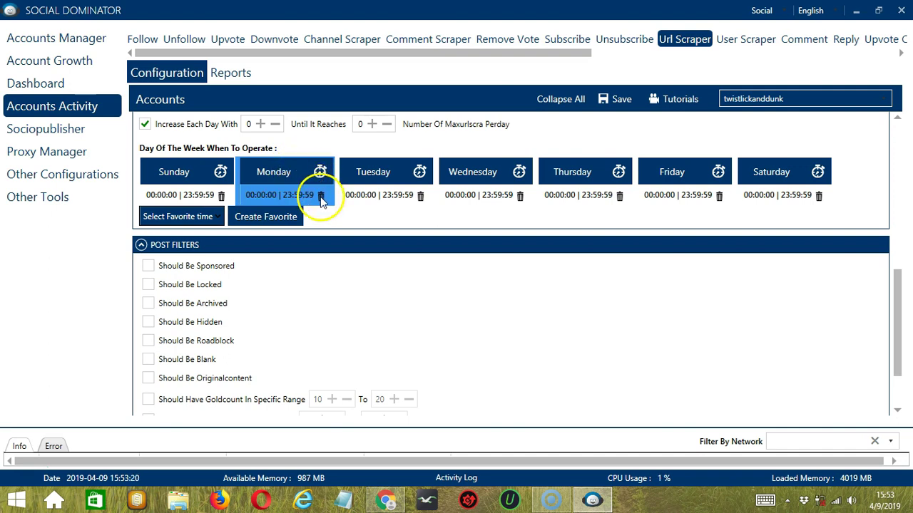
left_click(320, 197)
left_click(320, 208)
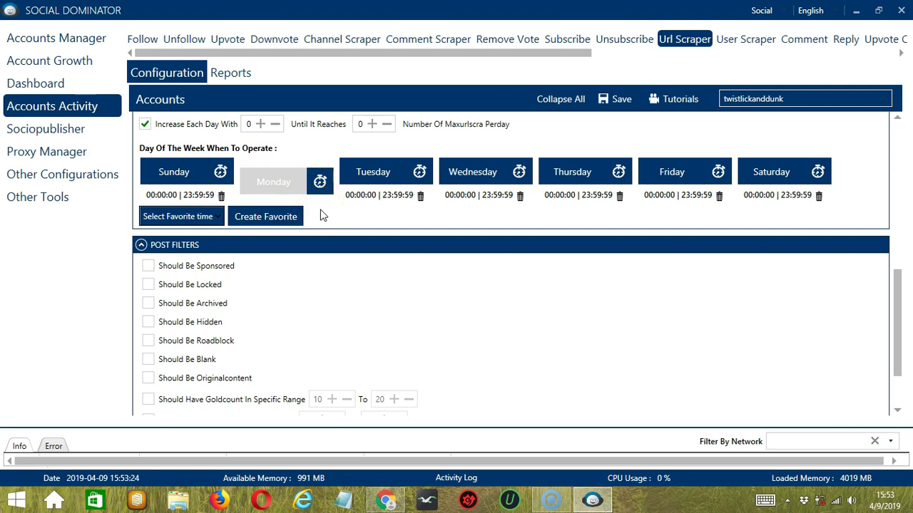
Step: Add a Monday operating interval from 12:00:00 AM to 1:59:59 AM
left_click(316, 179)
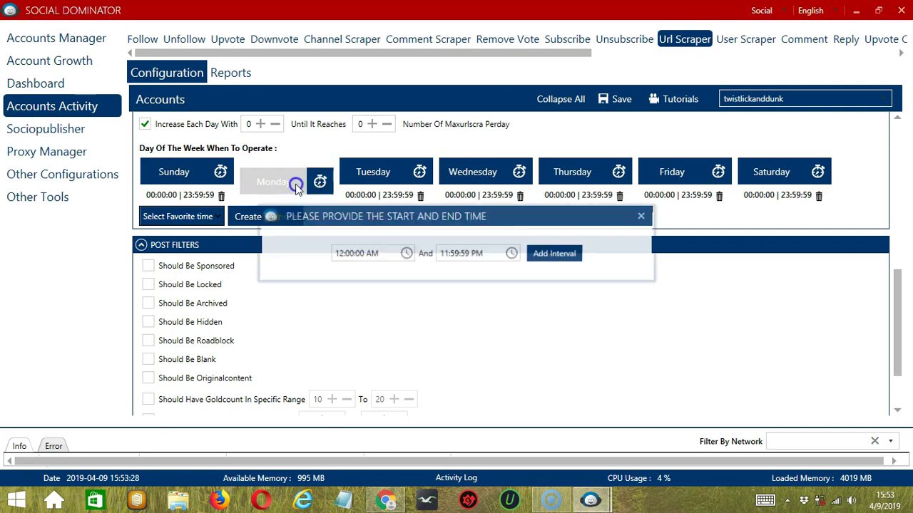
left_click(443, 253)
left_click(446, 254)
key("BackSpace")
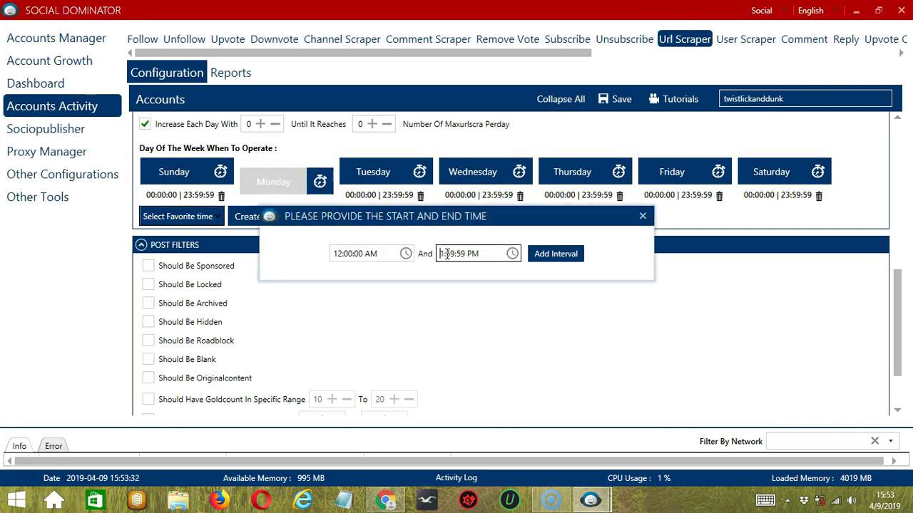
type("A")
left_click(574, 261)
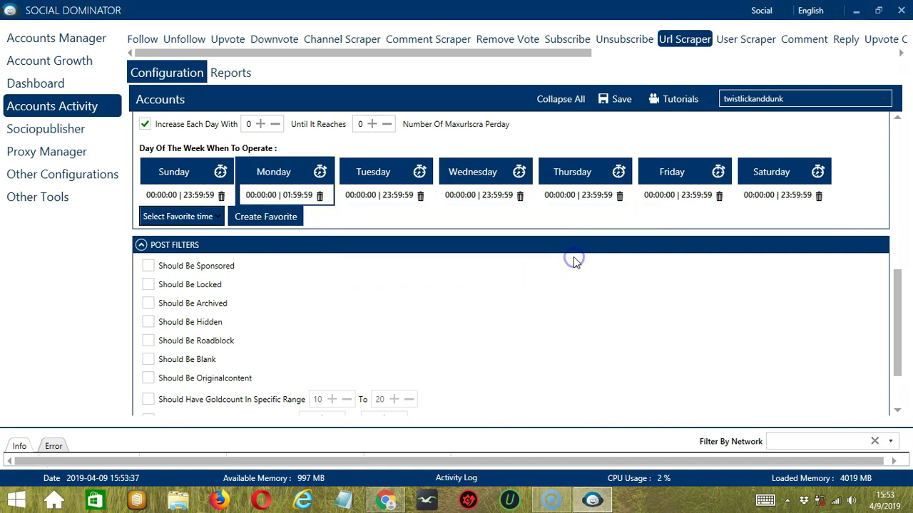
Step: Add a second Monday operating interval from 2:00:00 AM to 11:59:59 PM
left_click(319, 174)
left_click(336, 255)
type("2:00:00 AM")
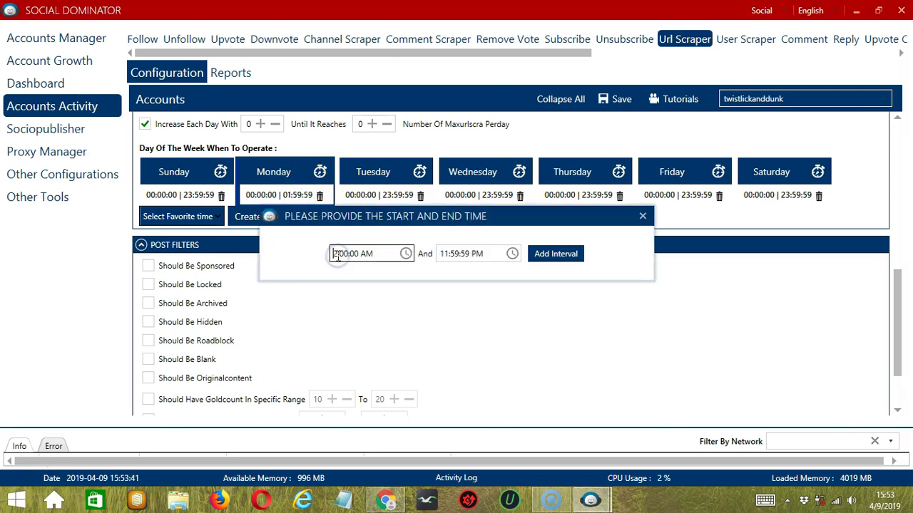
left_click(555, 255)
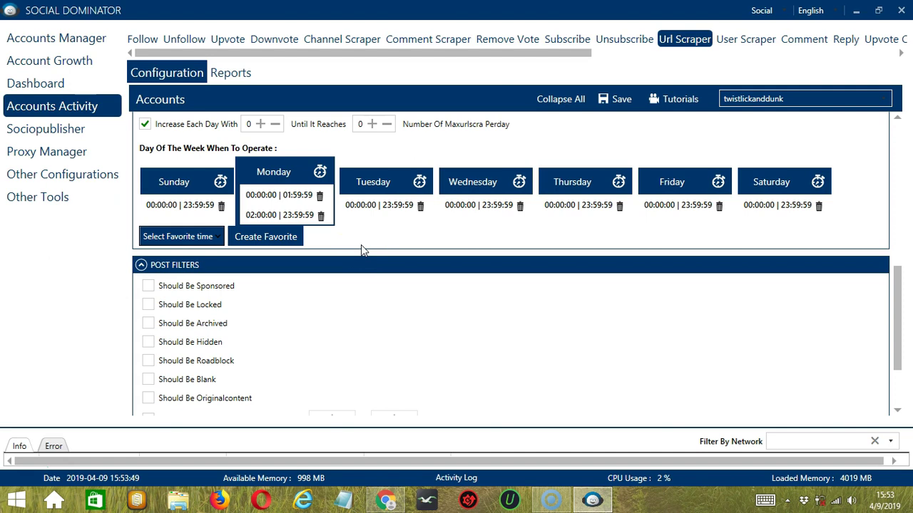
Step: Save the weekly schedule as a favorite time named Reddit Url Scraper and look through the saved favorite times
left_click(291, 239)
type("Reddit Url")
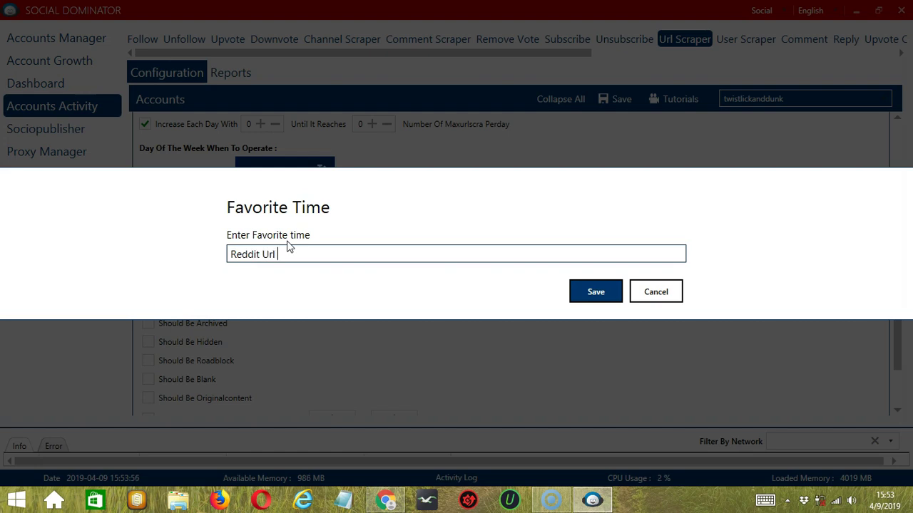
type(" Scraper")
left_click(589, 292)
left_click(206, 238)
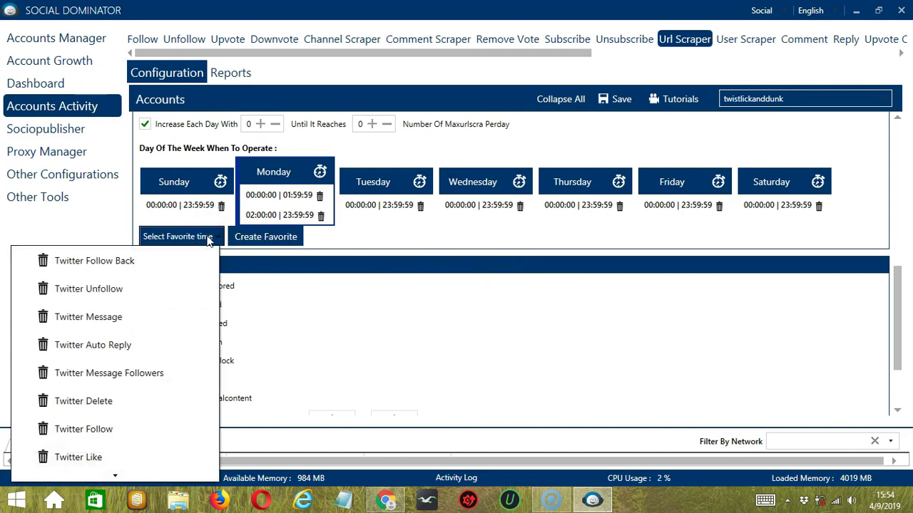
scroll(142, 403, "down", 5)
left_click(134, 471)
Step: Enable the Comments range filter in the account's post filters
scroll(495, 163, "down", 2)
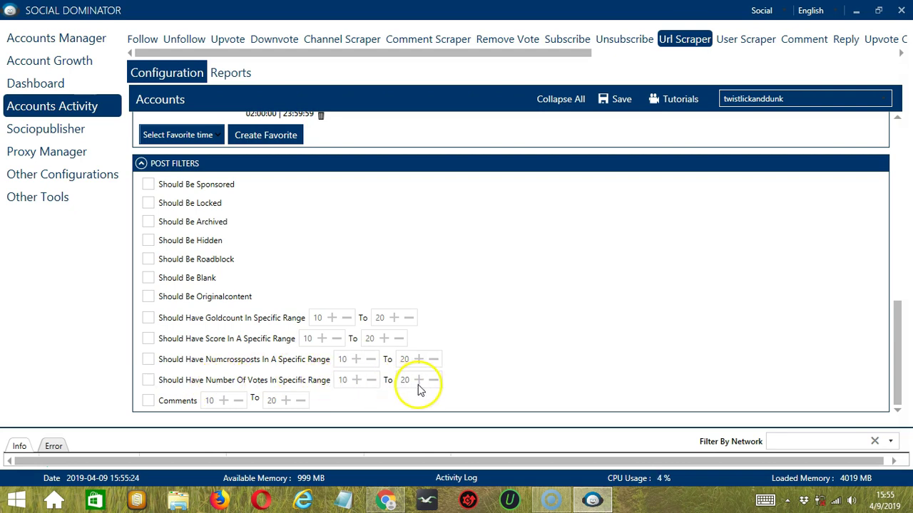
left_click(169, 409)
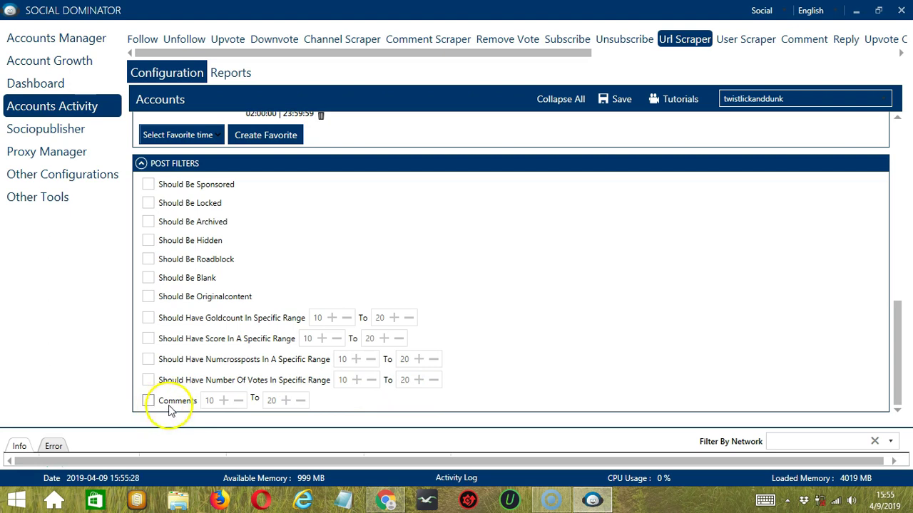
left_click(147, 401)
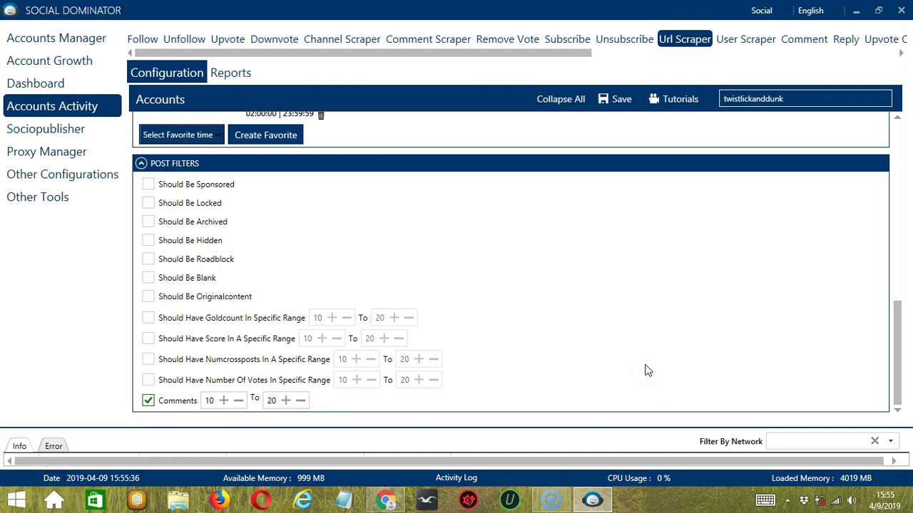
Step: Save the account's Url Scraper configuration and set its status to Active
left_click(895, 126)
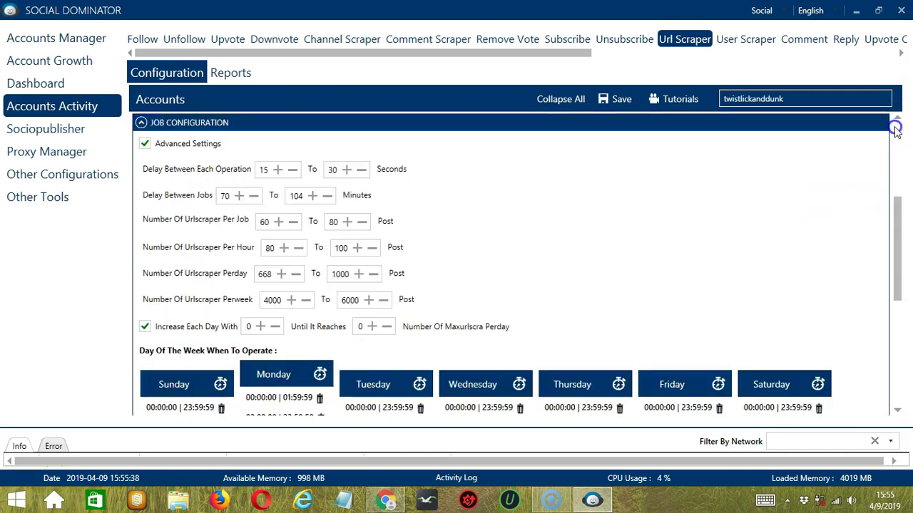
left_click(618, 99)
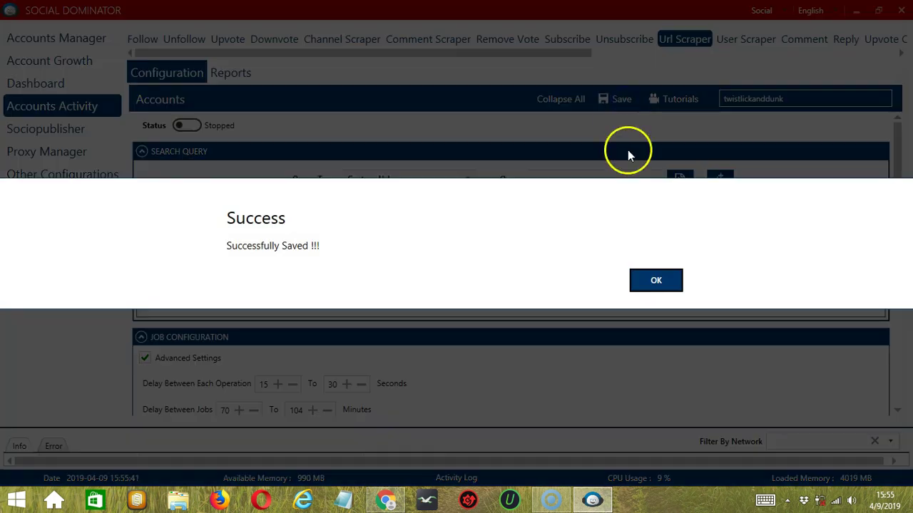
left_click(652, 280)
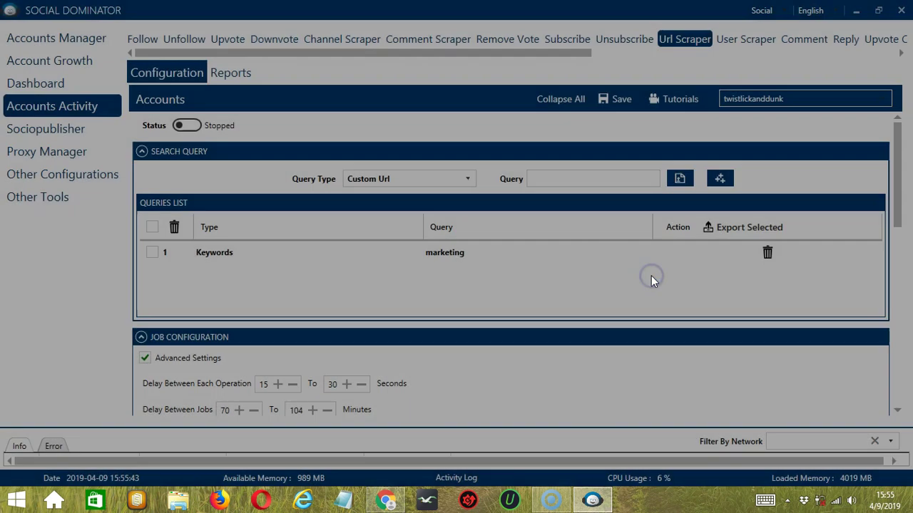
left_click(189, 129)
left_click(188, 128)
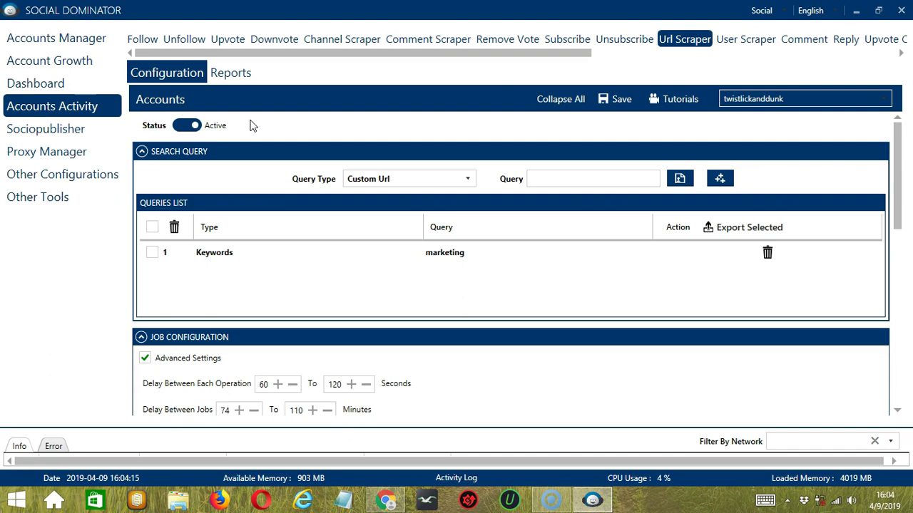
Step: Switch the network from Social to Reddit and open the Url Scraper campaign setup
left_click(784, 12)
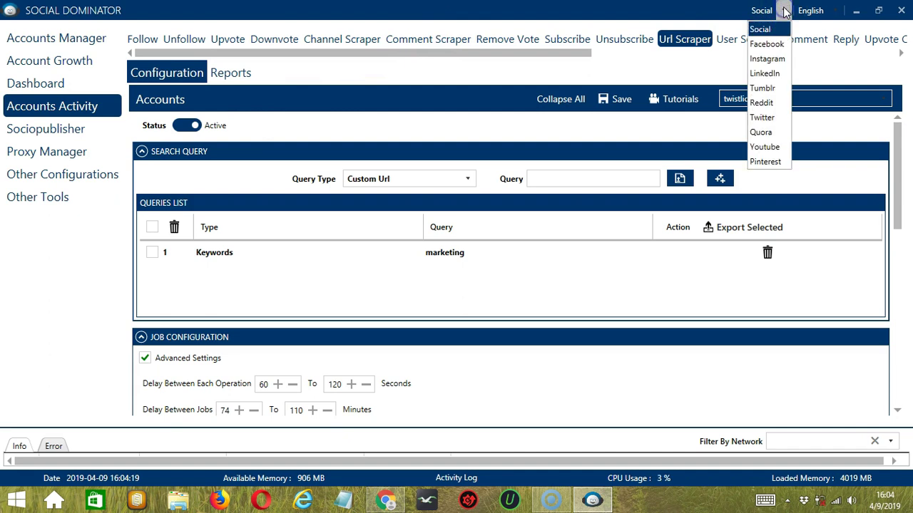
left_click(761, 102)
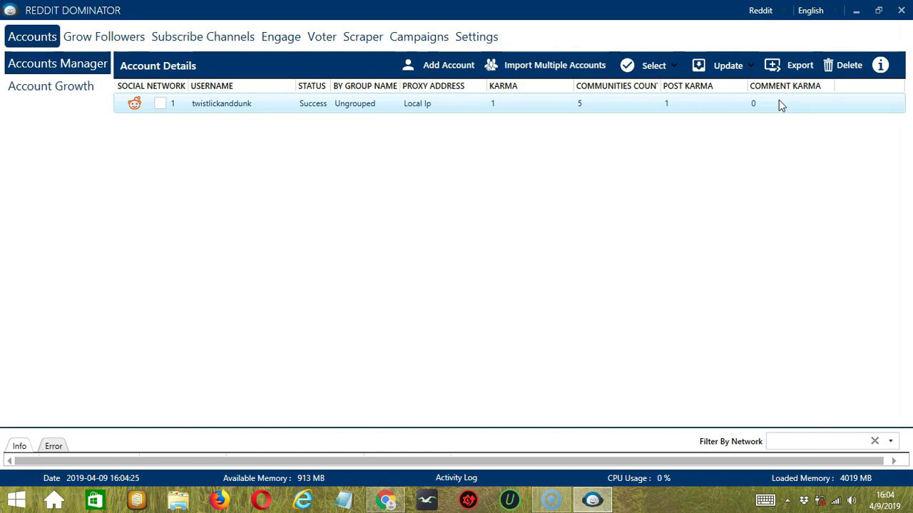
left_click(373, 36)
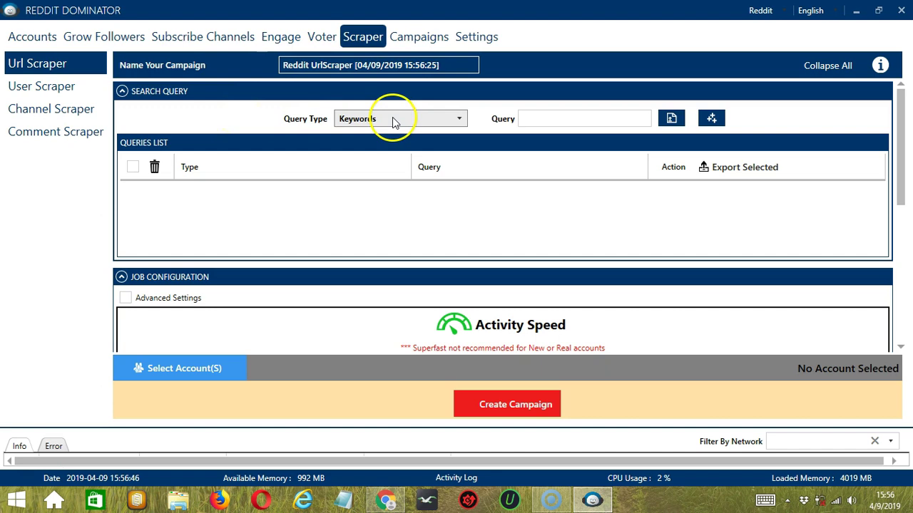
Step: Add a Keywords query for marketing to the campaign's queries list
left_click(575, 116)
type("marketing")
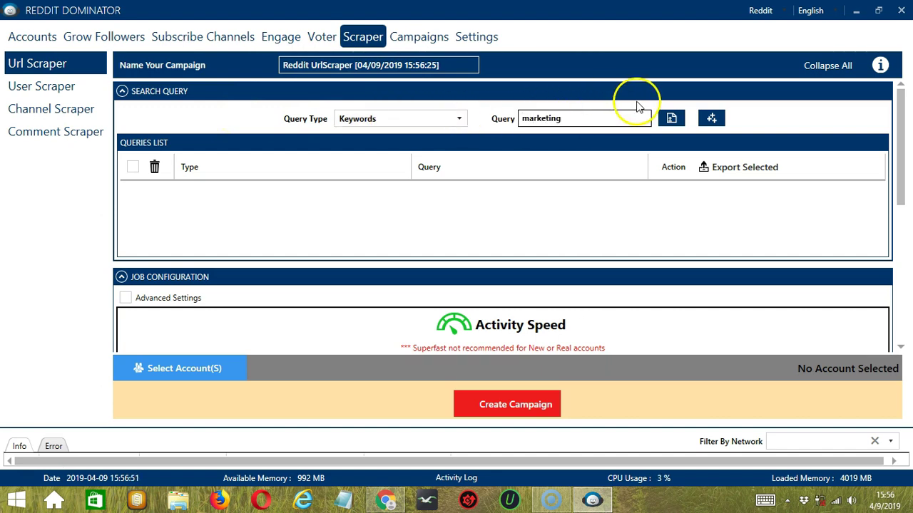
left_click(711, 119)
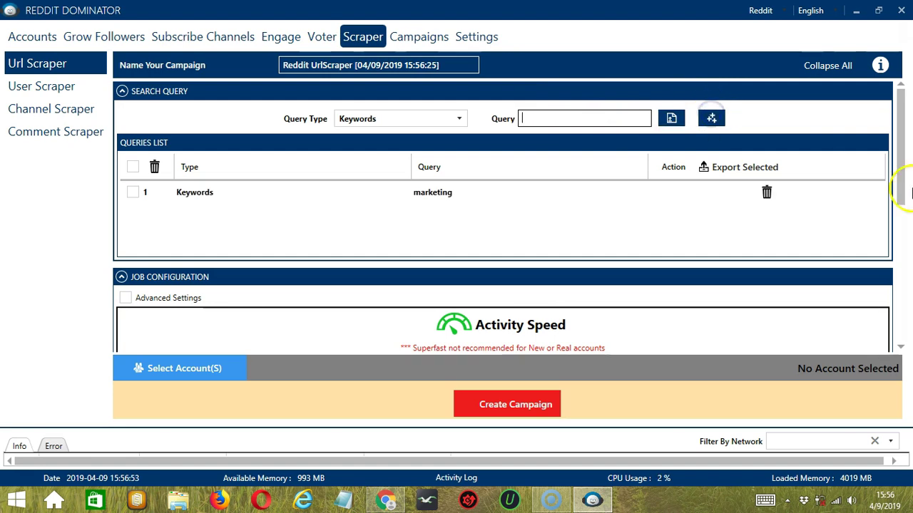
Step: Enable the Comments range filter in the campaign's post filters
scroll(890, 183, "down", 5)
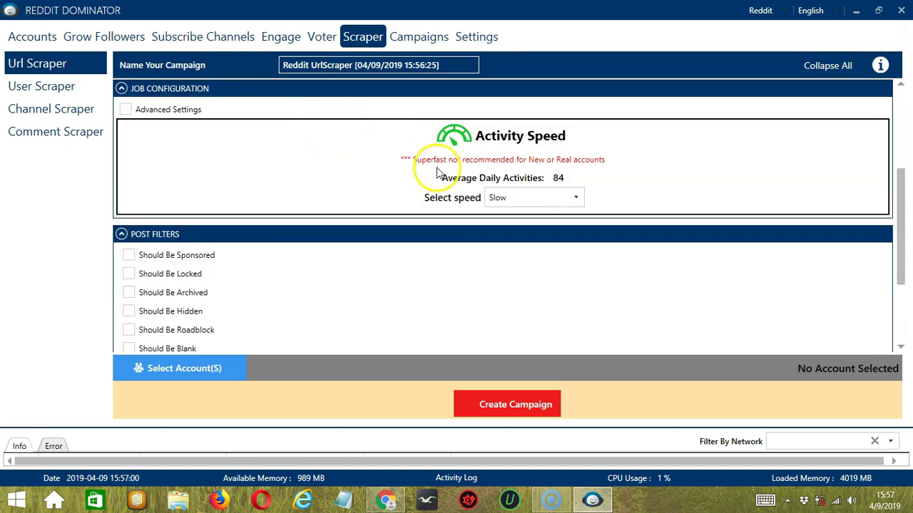
scroll(387, 218, "down", 3)
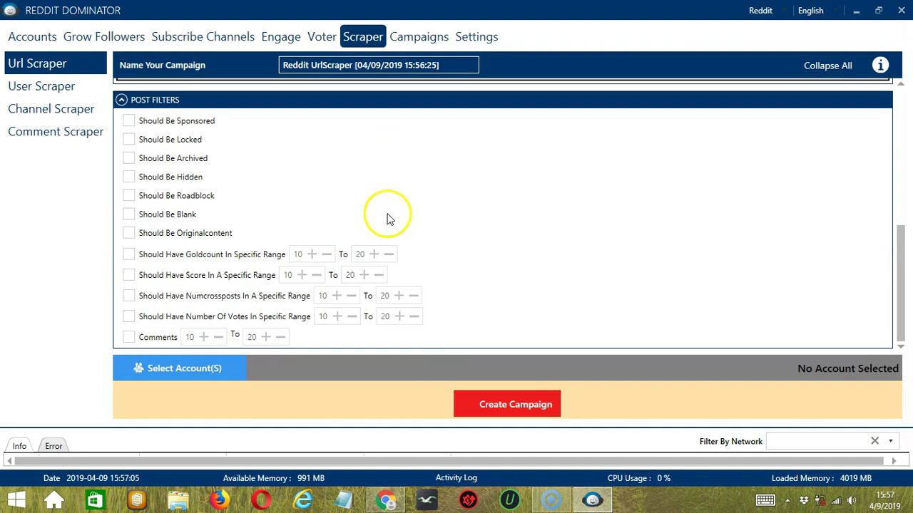
left_click(129, 337)
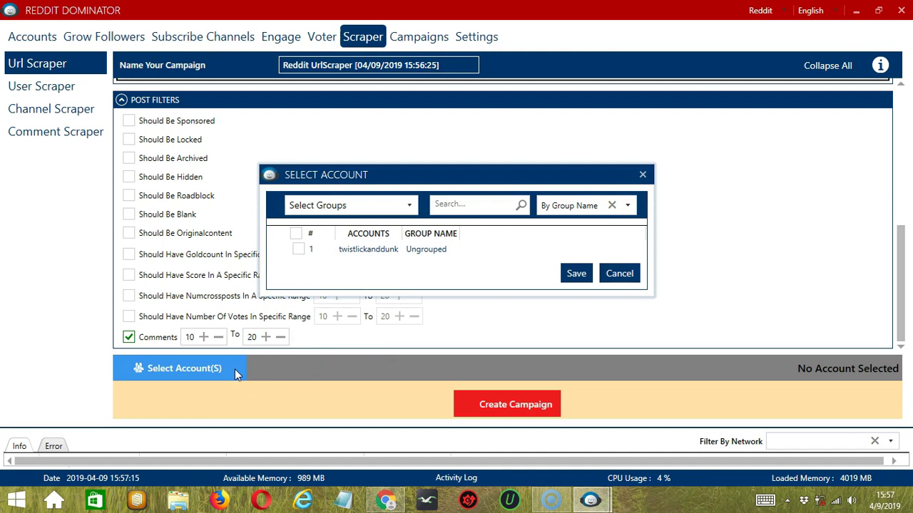
Step: Assign the listed Reddit account to the campaign and save the selection
left_click(362, 259)
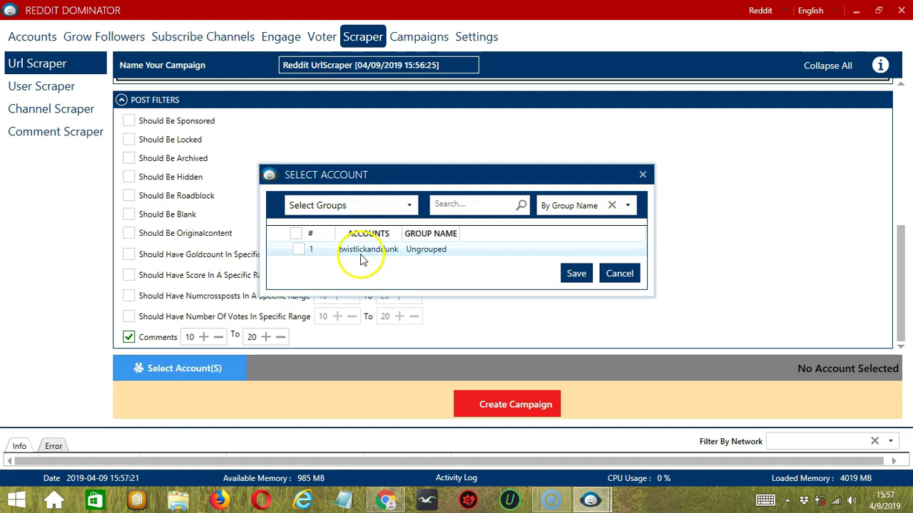
left_click(299, 251)
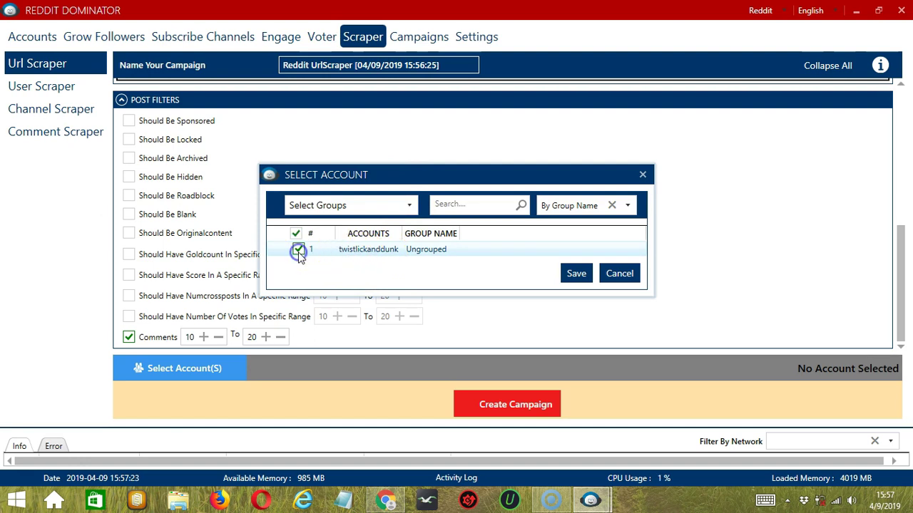
left_click(573, 274)
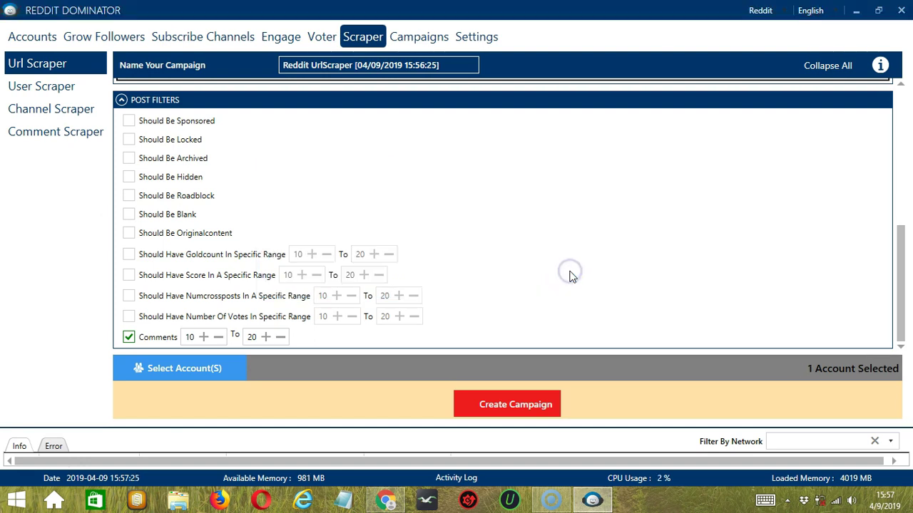
Step: Create the UrlScraper campaign, overriding the selected account's existing UrlScraper settings
left_click(462, 404)
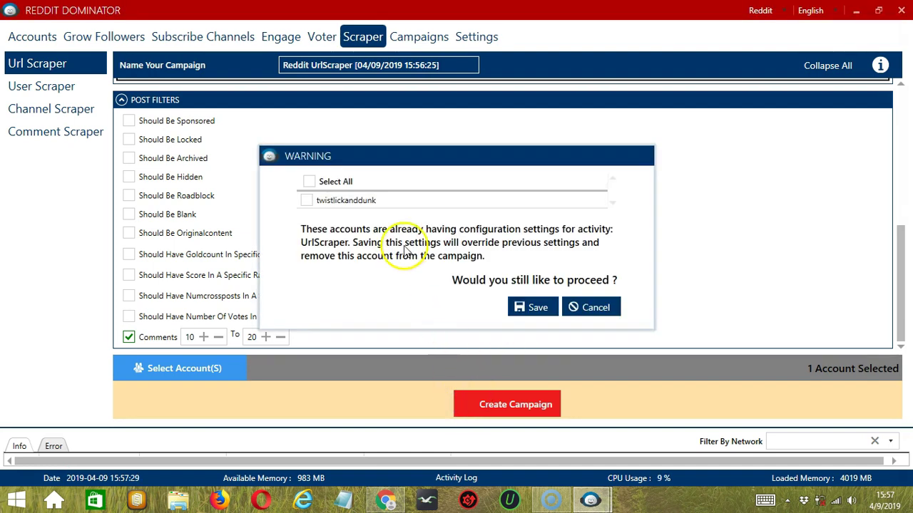
left_click(306, 200)
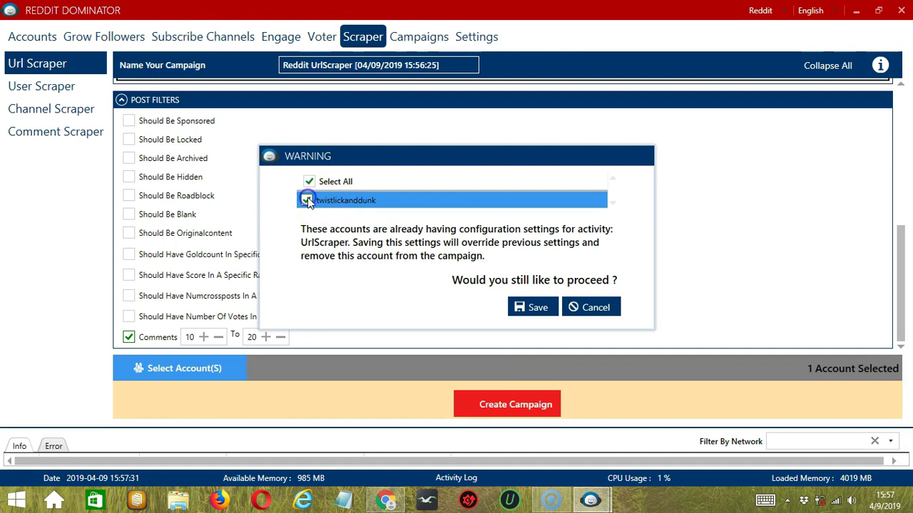
left_click(535, 305)
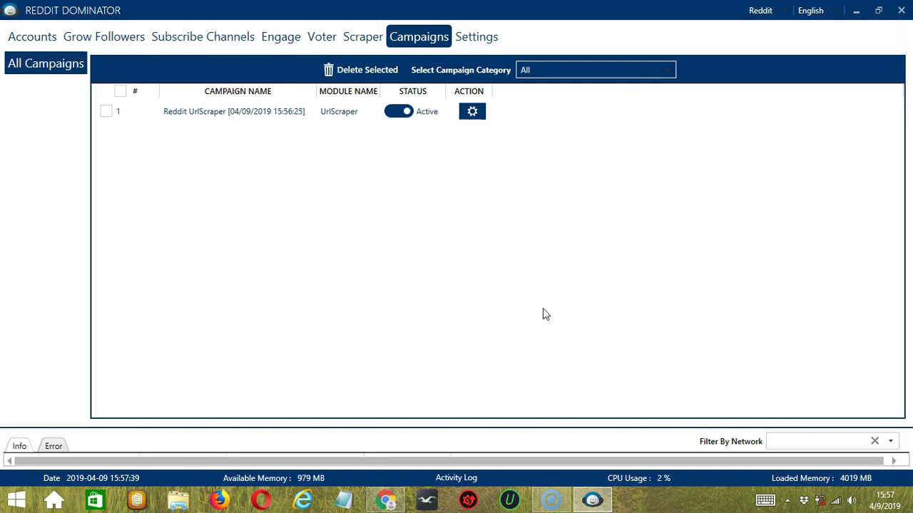
Step: Pause the Reddit UrlScraper campaign and view the actions available for it
left_click(397, 113)
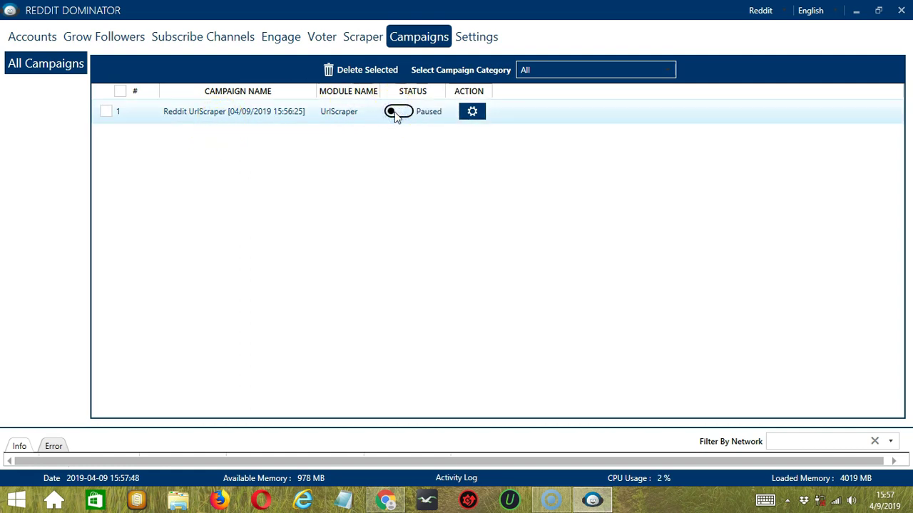
left_click(474, 112)
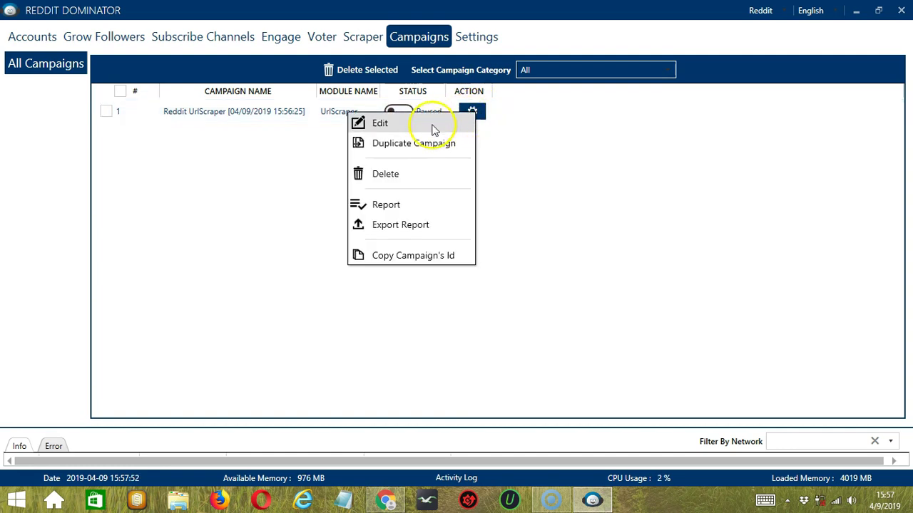
left_click(438, 181)
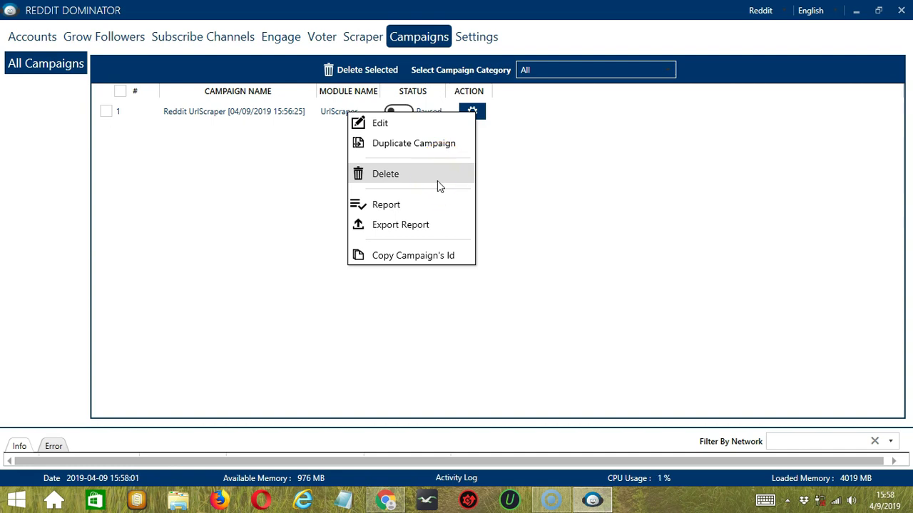
left_click(430, 205)
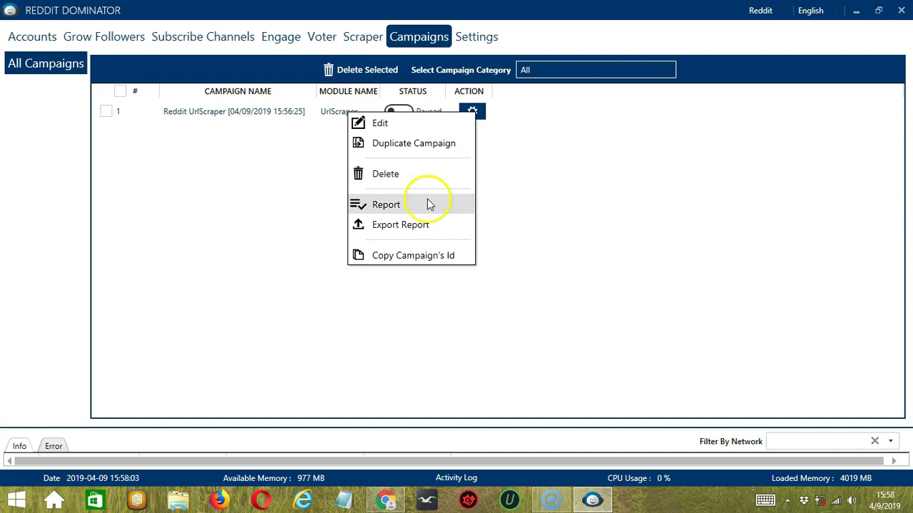
left_click(550, 148)
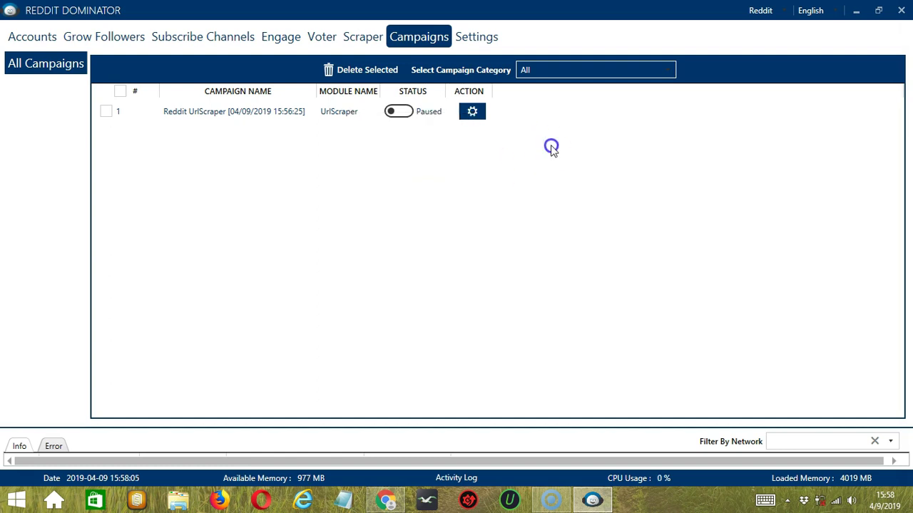